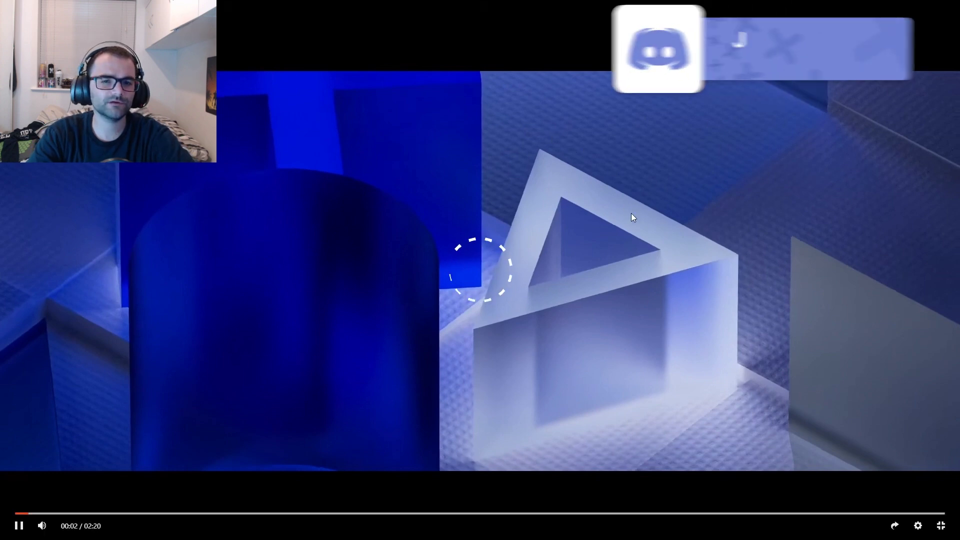
Step: Exit full-screen so the Jett: The Far Shore trailer plays embedded in its article
left_click(941, 525)
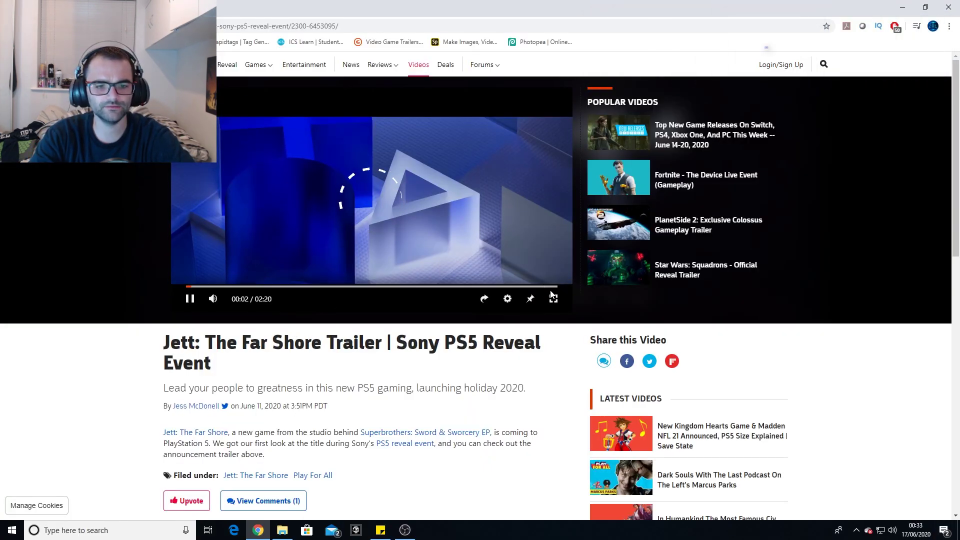
Step: Return the Jett: The Far Shore trailer to full-screen at 0:02
left_click(552, 298)
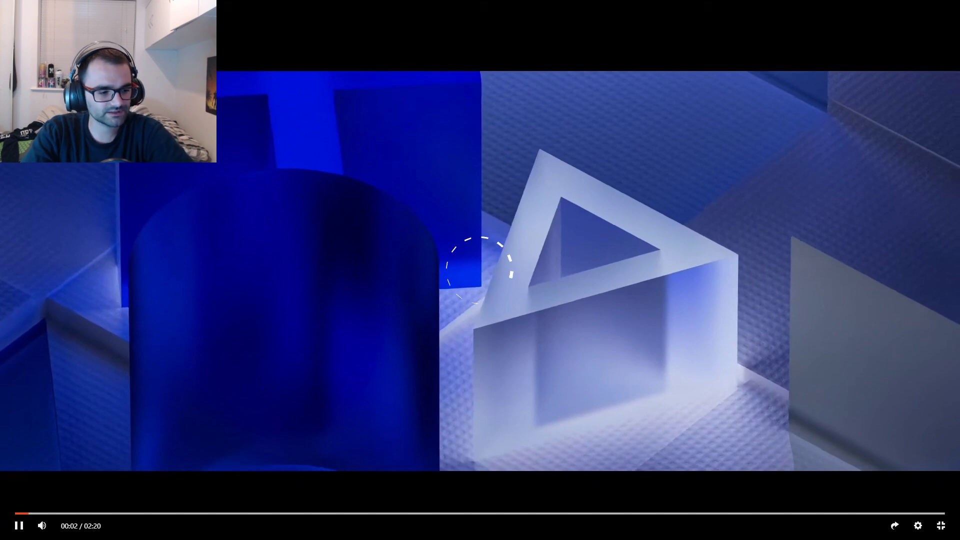
Step: Resume the full-screen trailer and let it play to 2:18 of 2:20
left_click(19, 526)
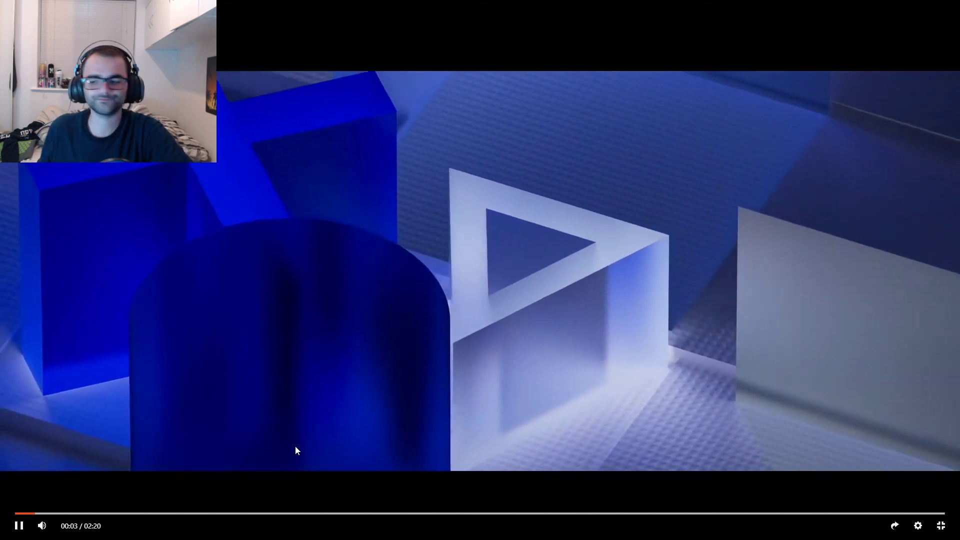